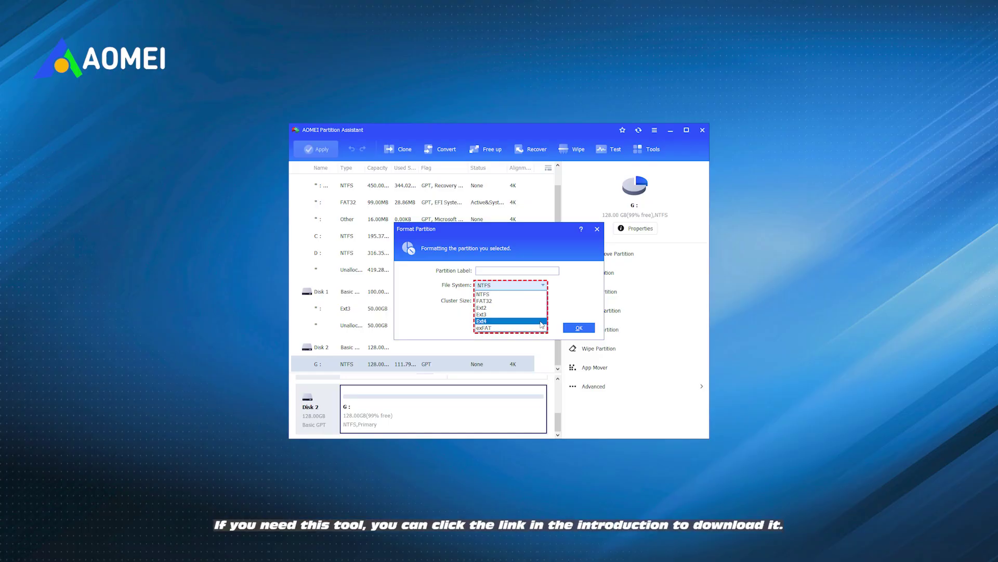
{"action": "scroll", "coordinate": [499, 312], "scroll_direction": "down", "scroll_amount": 2}
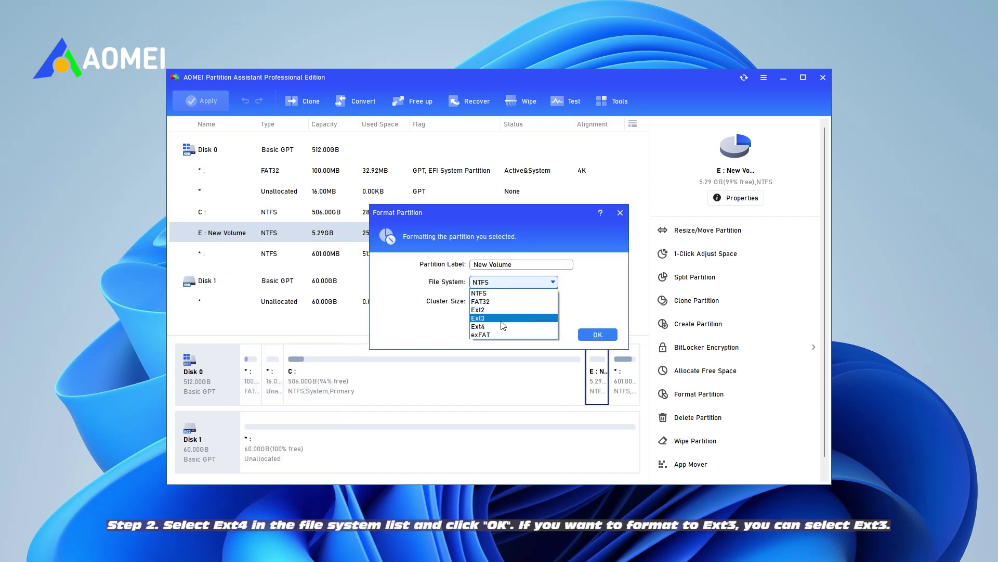
- Apply the queued Ext4 format of New Volume and proceed to the start confirmation
{"action": "left_click", "coordinate": [589, 333]}
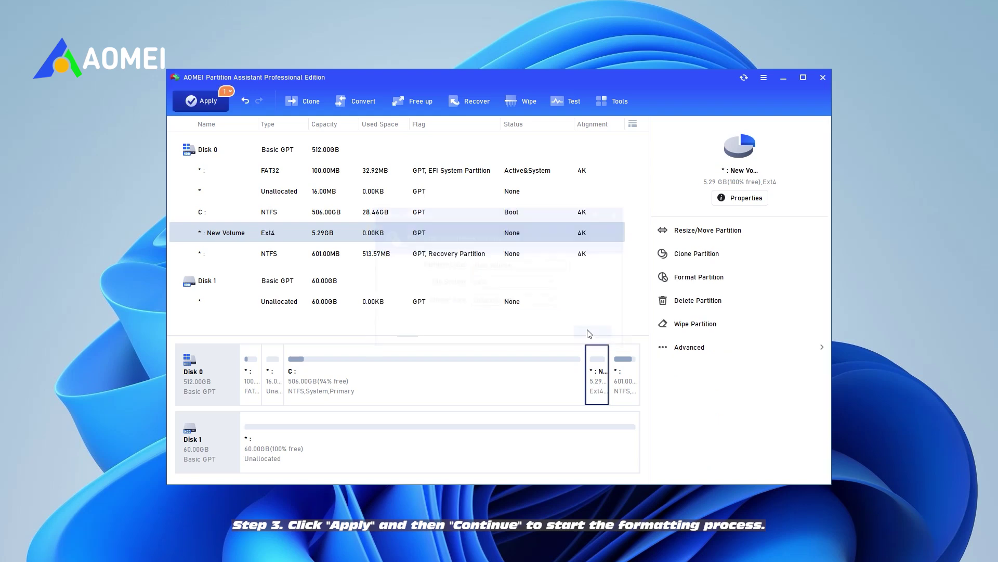
{"action": "left_click", "coordinate": [200, 104]}
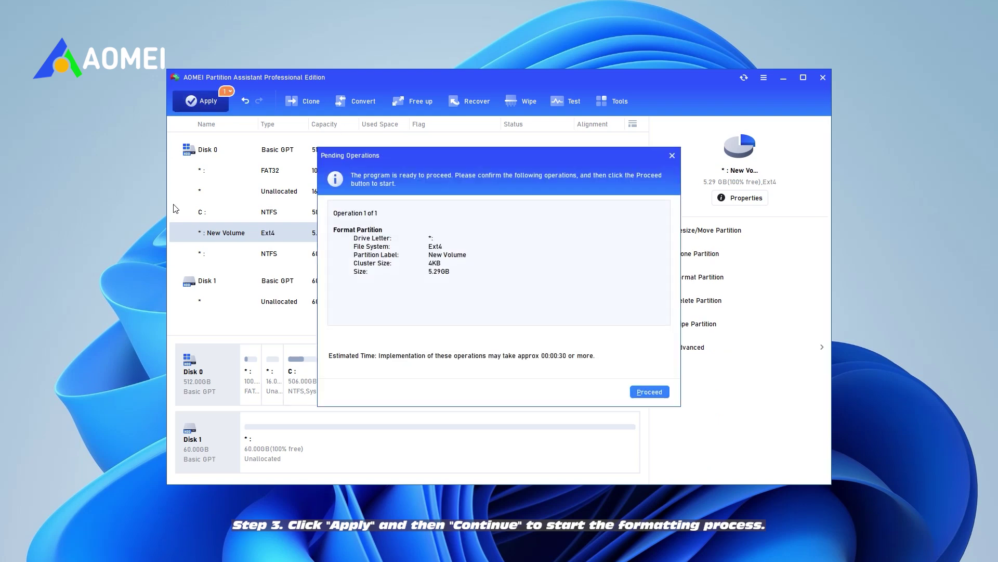
{"action": "left_click", "coordinate": [637, 391]}
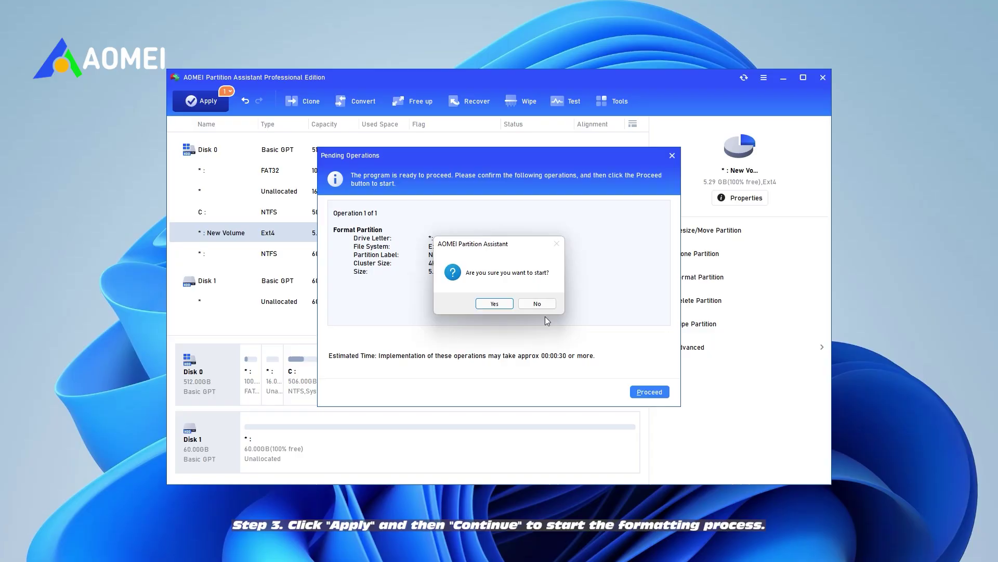